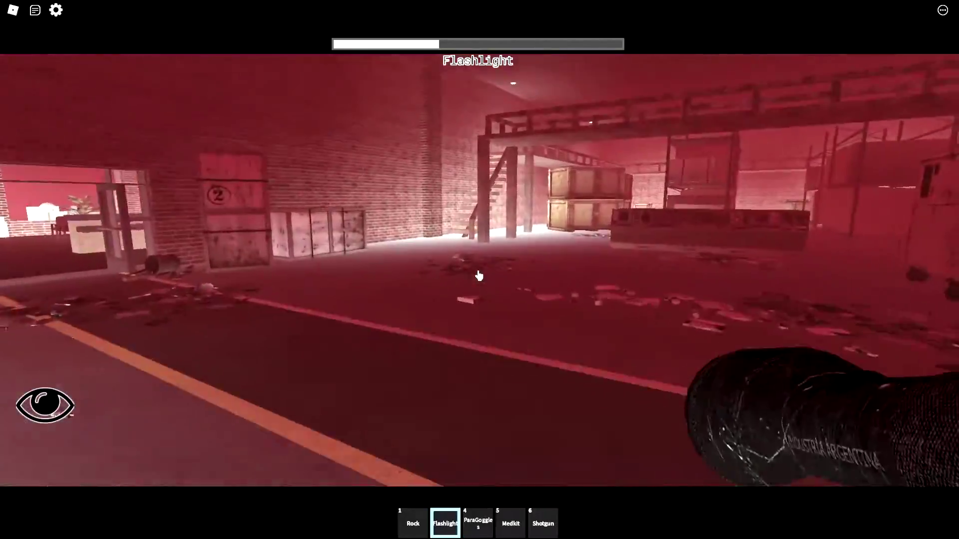
Cross the shelf aisle, then after respawning equip the flashlight and head past the tank.
{"action": "key", "text": "w"}
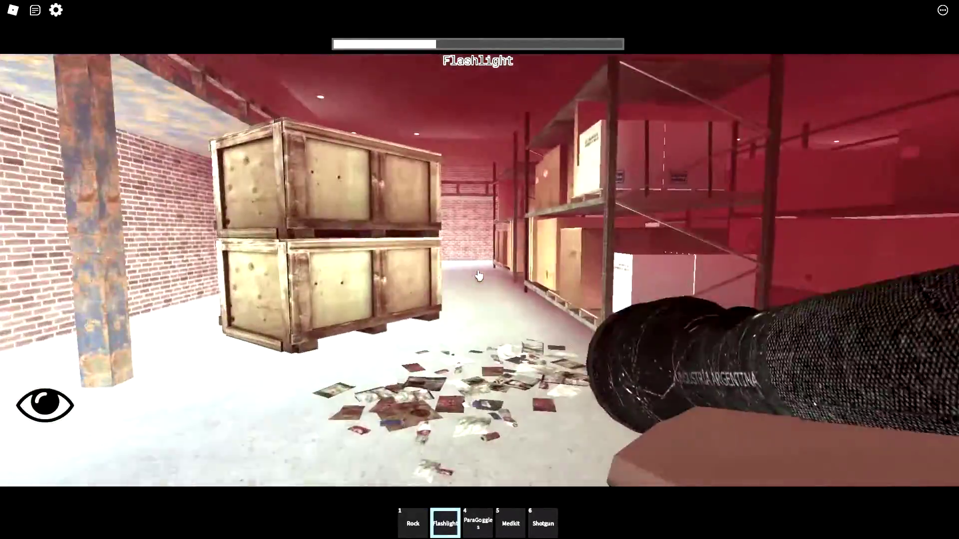
{"action": "key", "text": "w"}
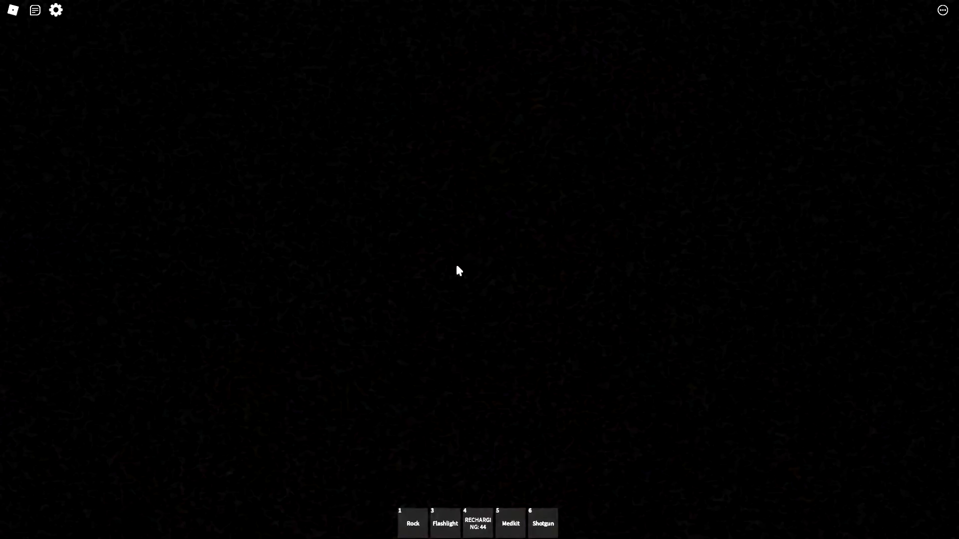
{"action": "key", "text": "3"}
{"action": "key", "text": "w"}
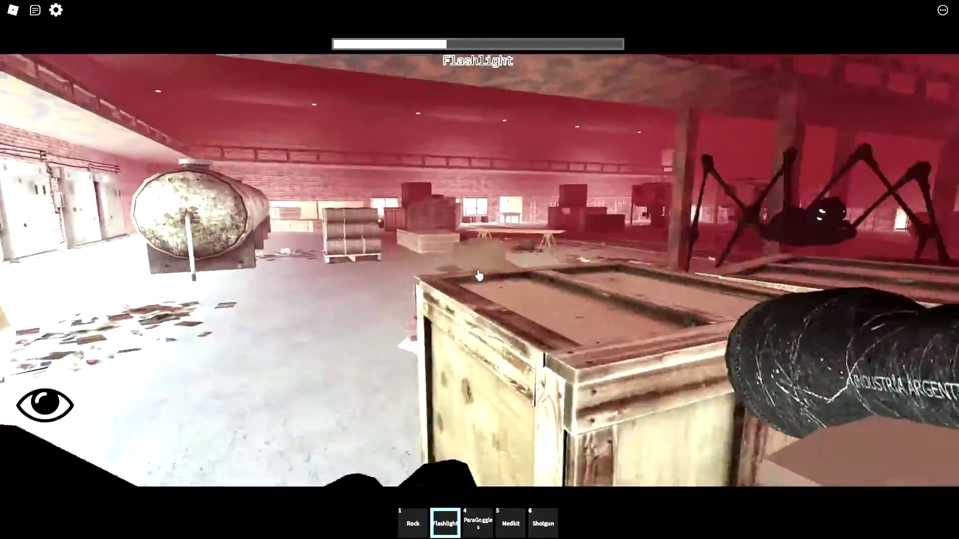
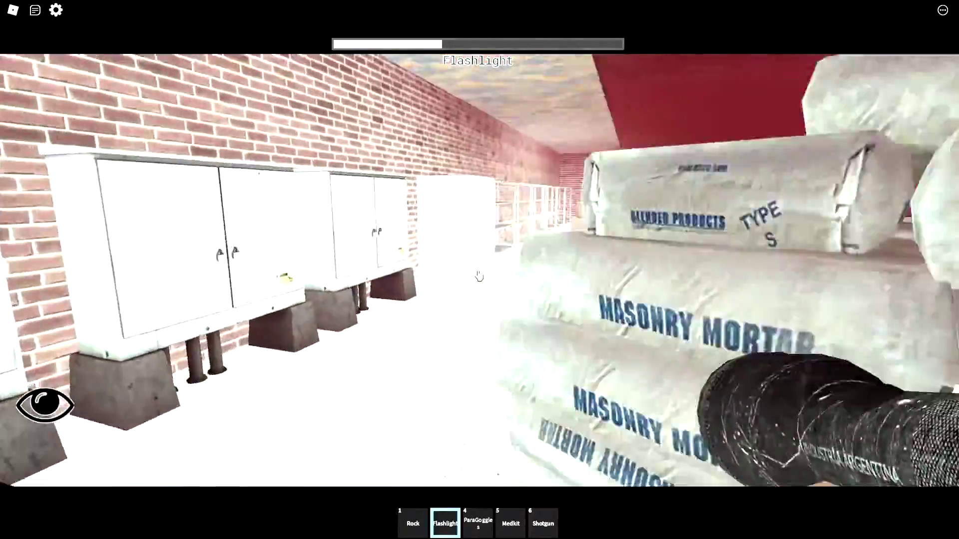
{"action": "key", "text": "w"}
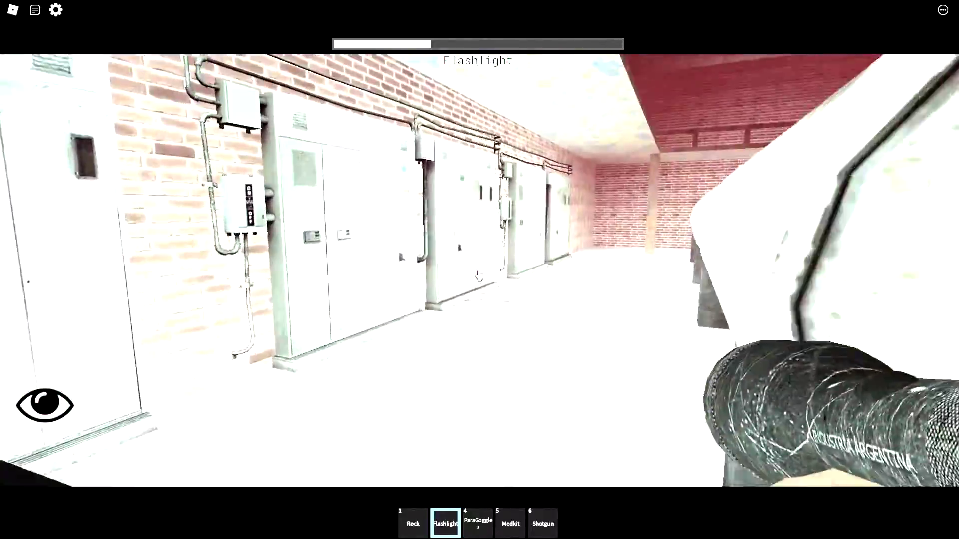
Walk past the cabinets, down the corridor and through the red-lit warehouse to the lobby doorway.
{"action": "key", "text": "w"}
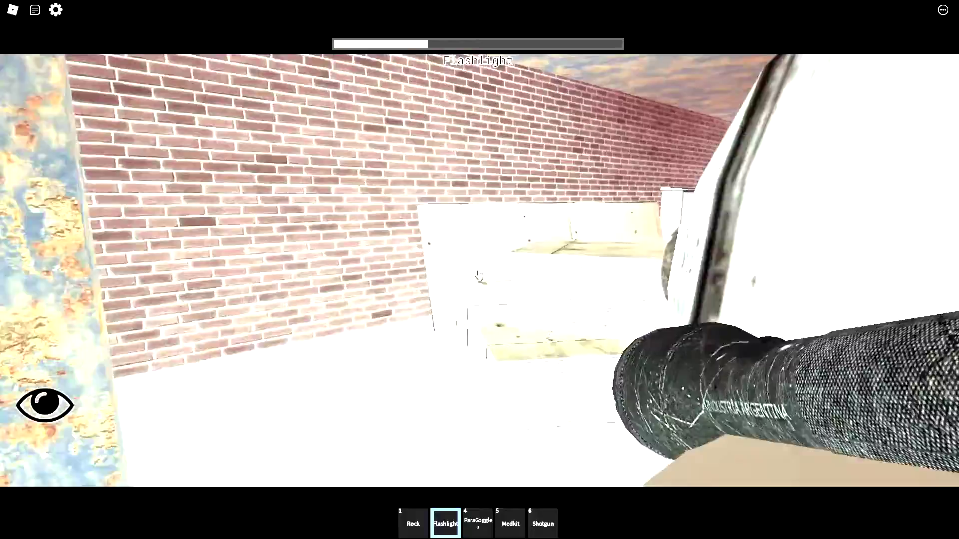
{"action": "key", "text": "w"}
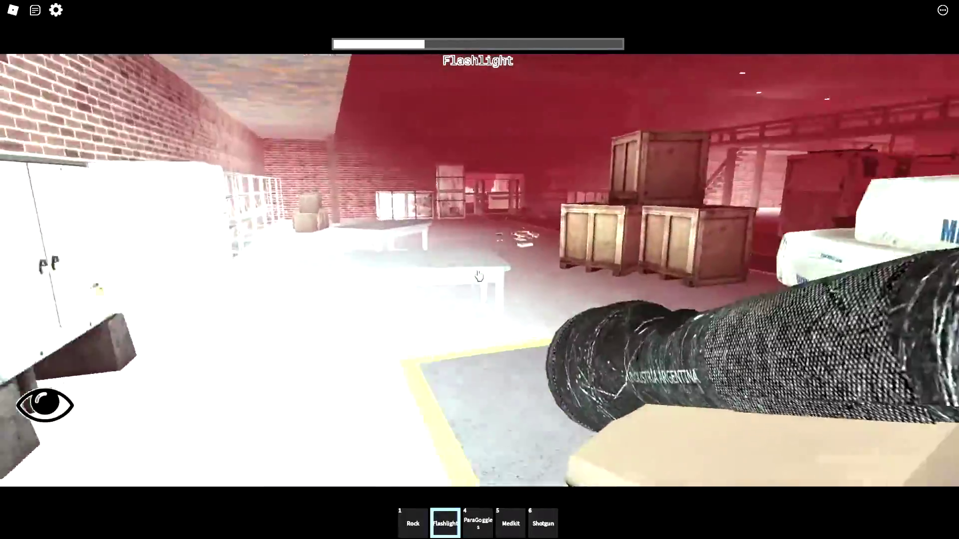
{"action": "key", "text": "w"}
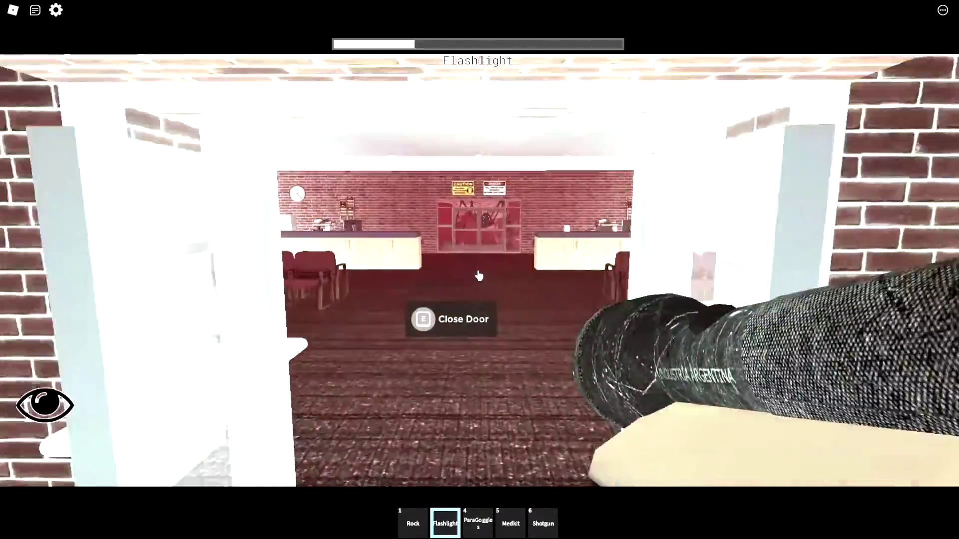
Back away from the brick building into the dark parking lot and field.
{"action": "key", "text": "s"}
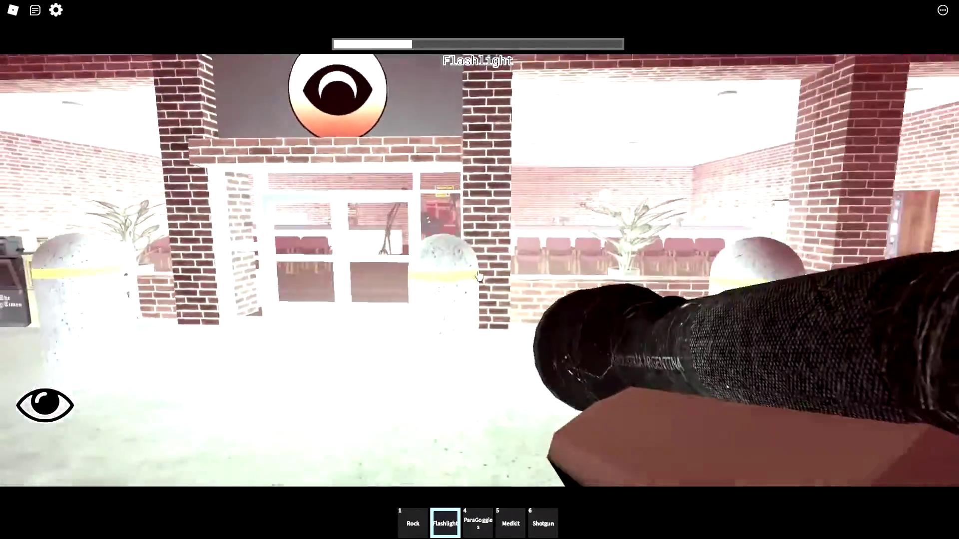
{"action": "key", "text": "s"}
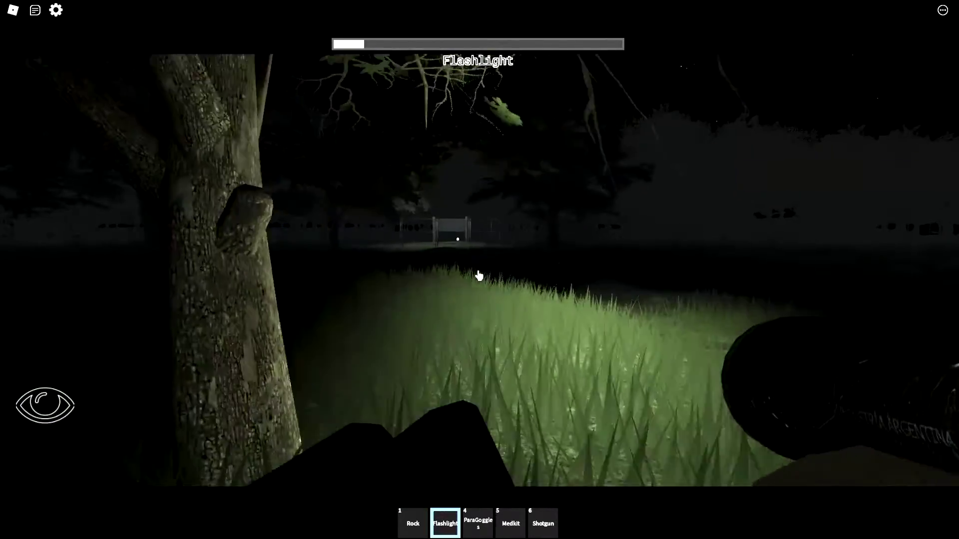
Walk to the fence by the lit tree and examine the van to escape.
{"action": "key", "text": "w"}
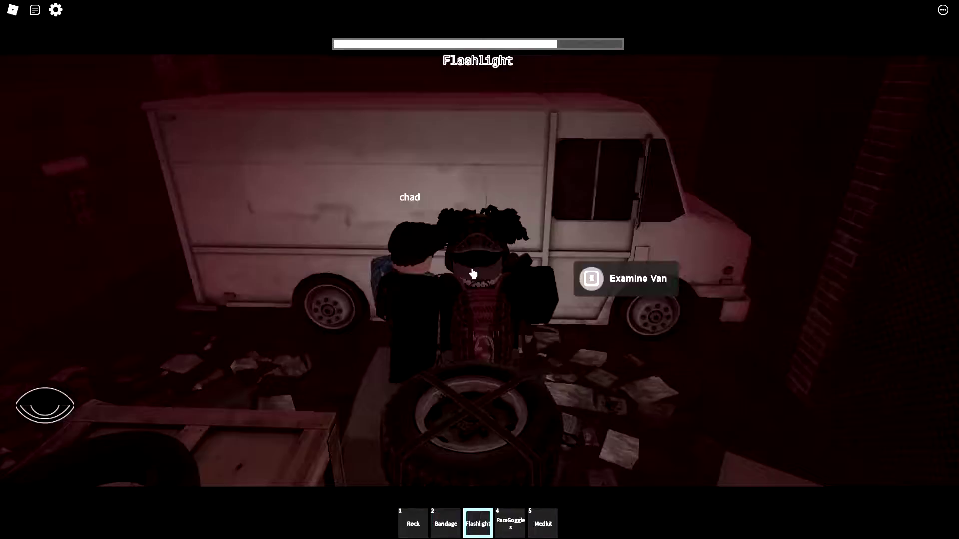
{"action": "key", "text": "e"}
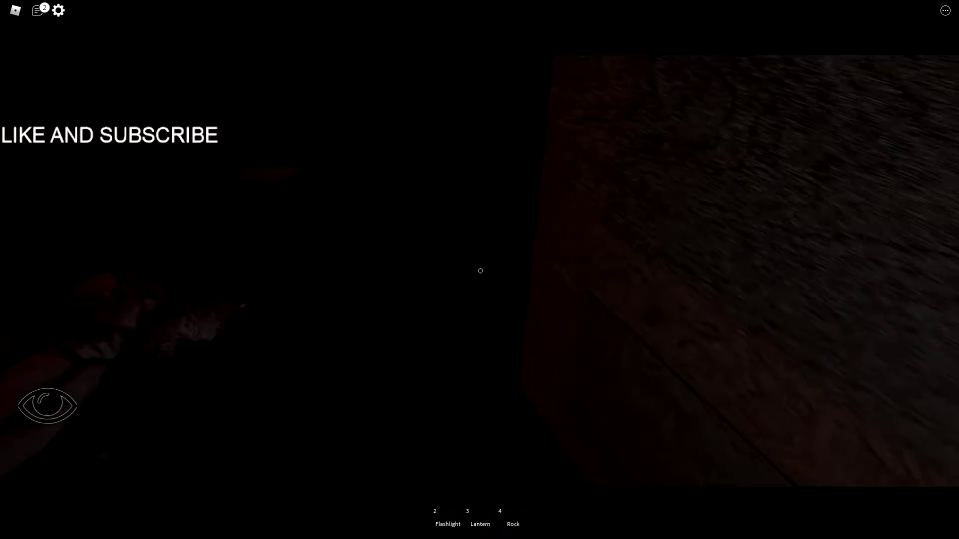
Close the wooden door, then reopen it to find another player standing there.
{"action": "key", "text": "e"}
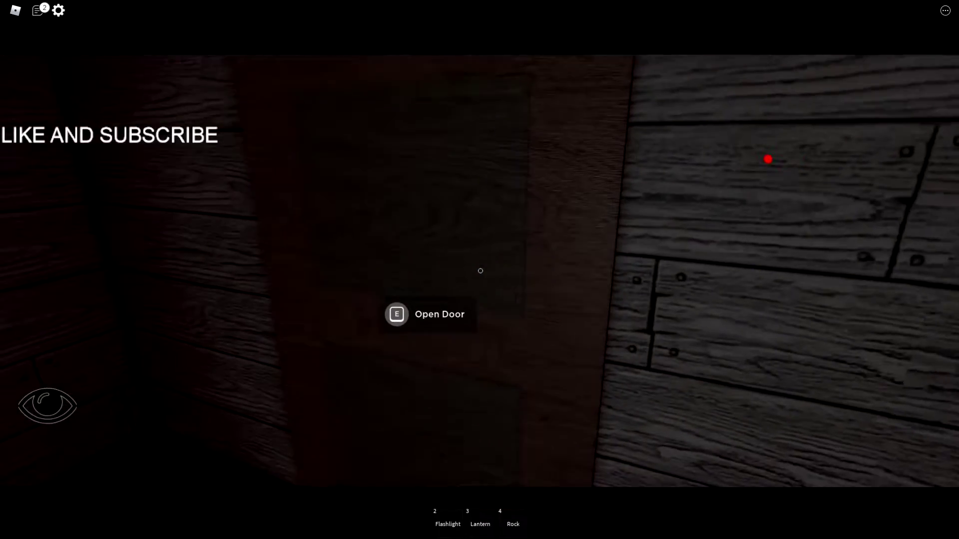
{"action": "key", "text": "e"}
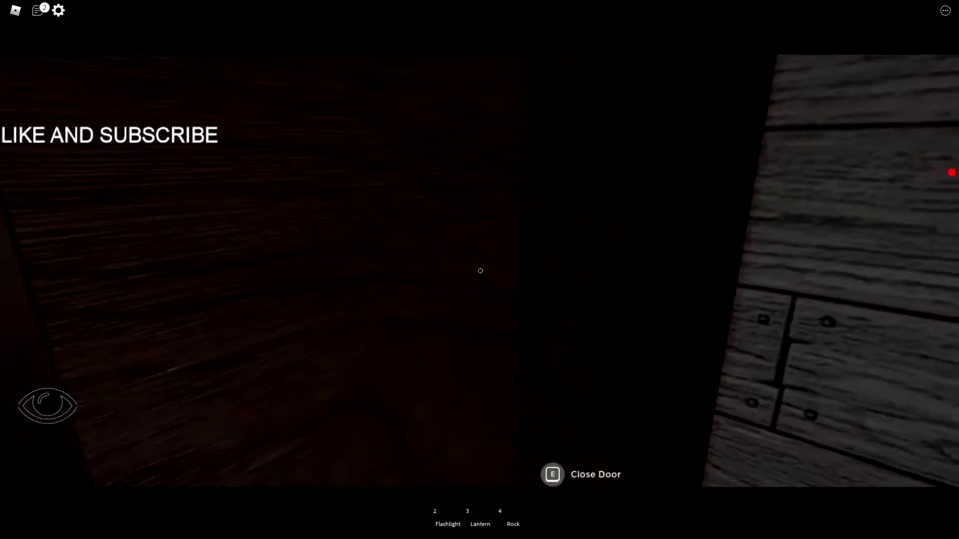